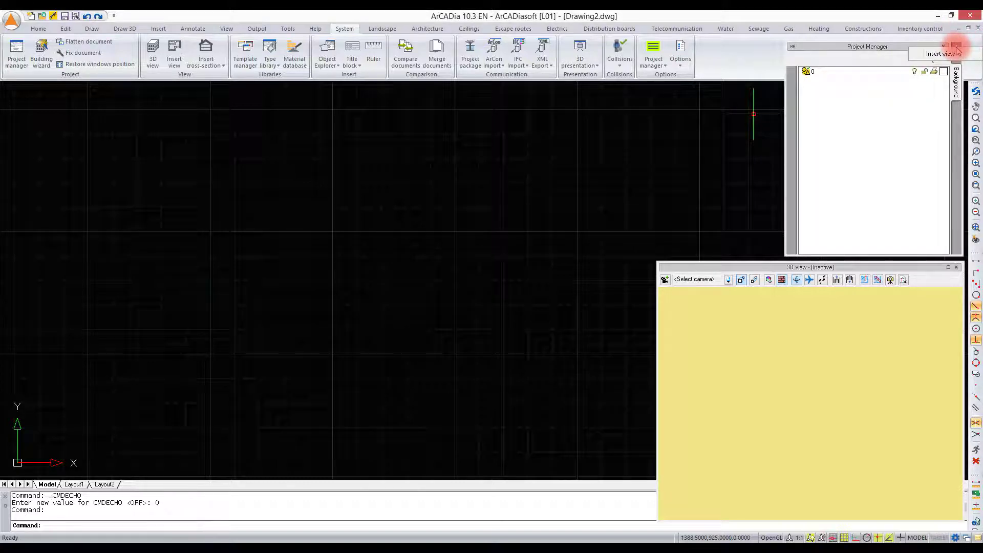
Step: Insert a new view and place its anchor near the drawing's coordinate origin
{"action": "left_click", "coordinate": [959, 48]}
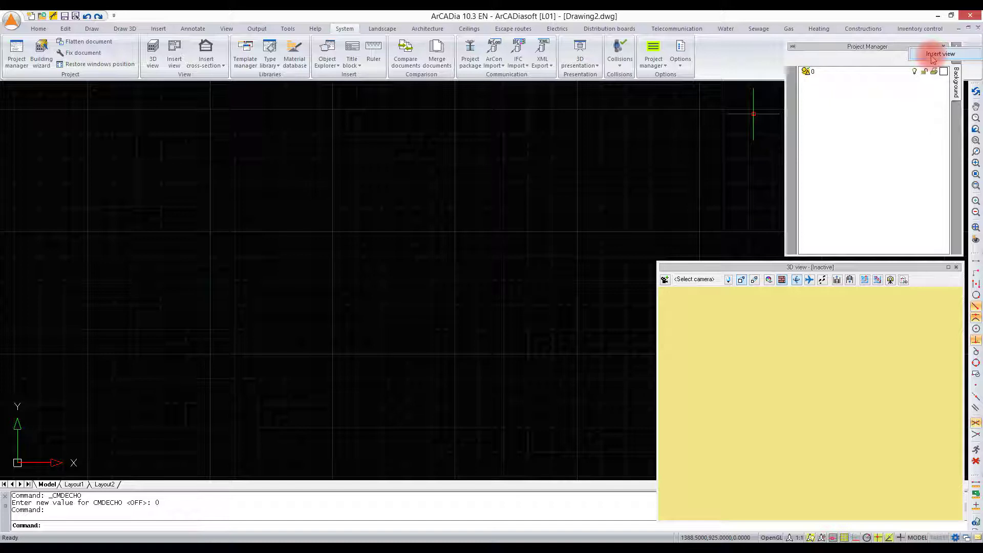
{"action": "left_click", "coordinate": [932, 55]}
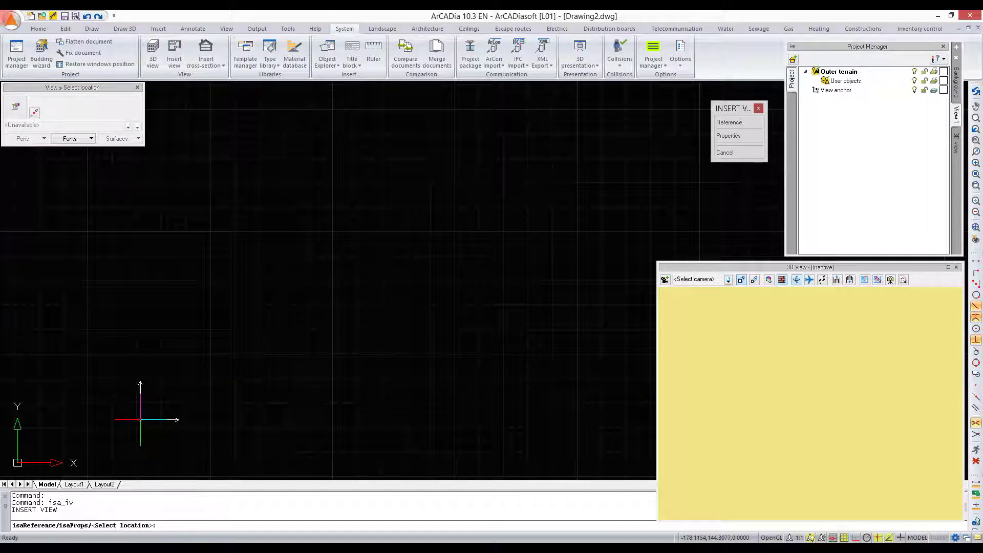
{"action": "left_click", "coordinate": [140, 419]}
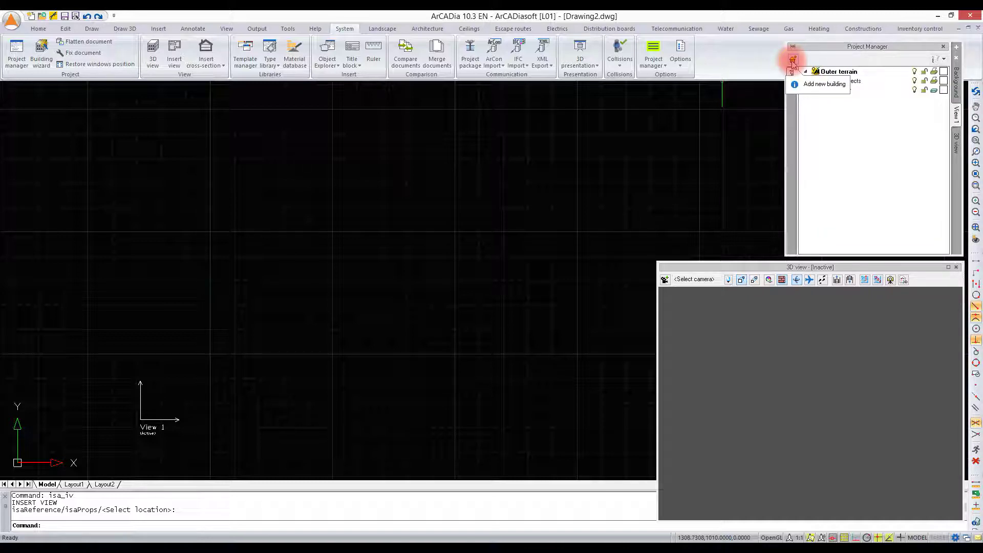
Step: Add a new building named "Building" to the project and make its Level 0 the active level
{"action": "left_click", "coordinate": [792, 61]}
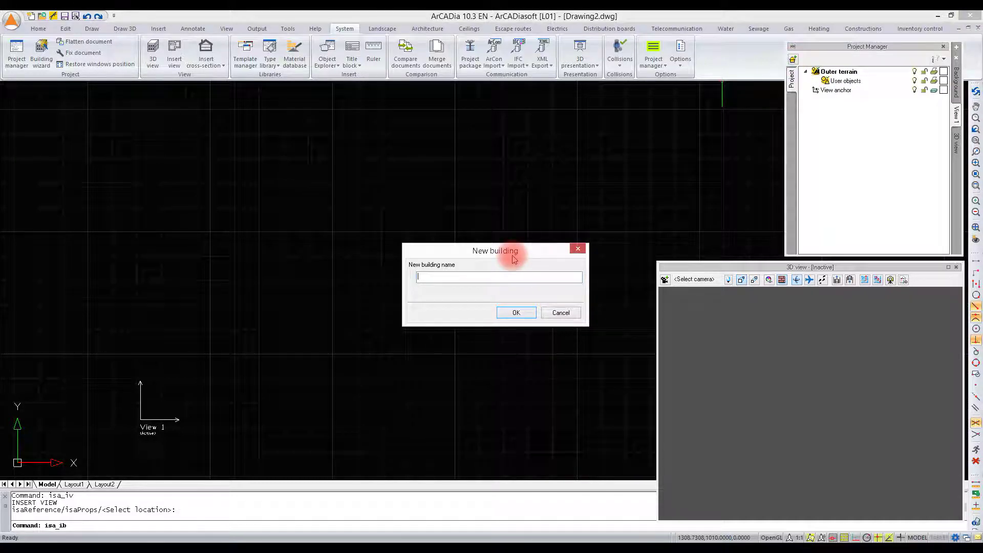
{"action": "type", "text": "B"}
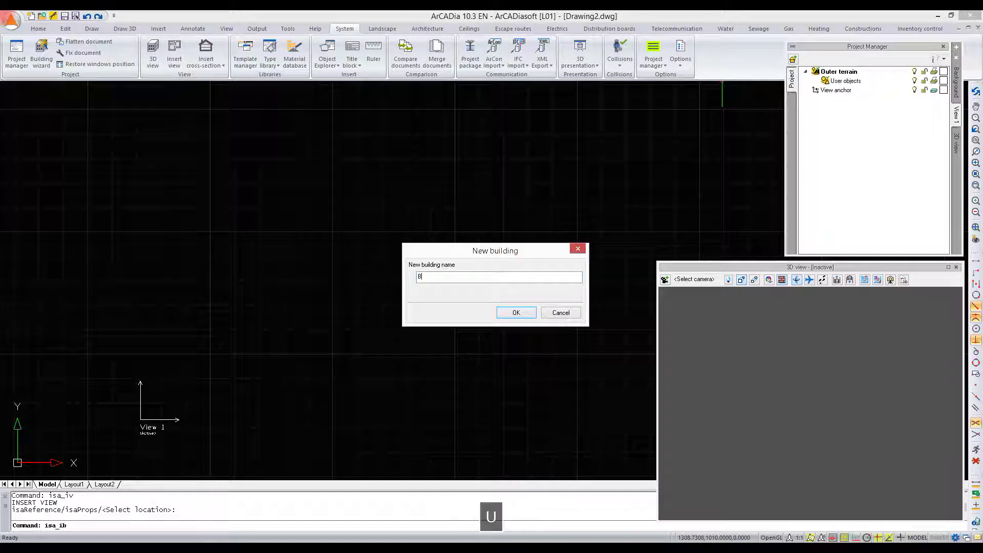
{"action": "type", "text": "uilding"}
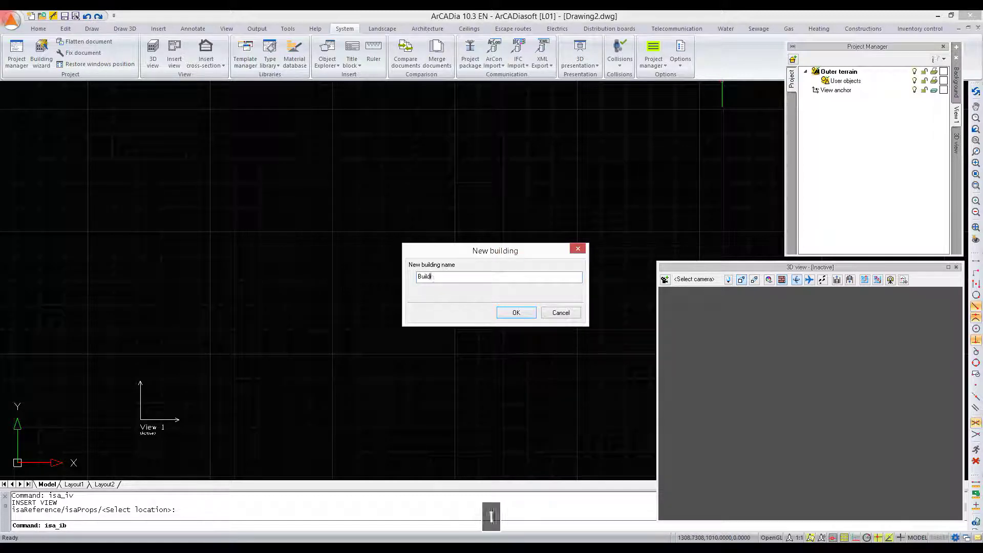
{"action": "key", "text": "Return"}
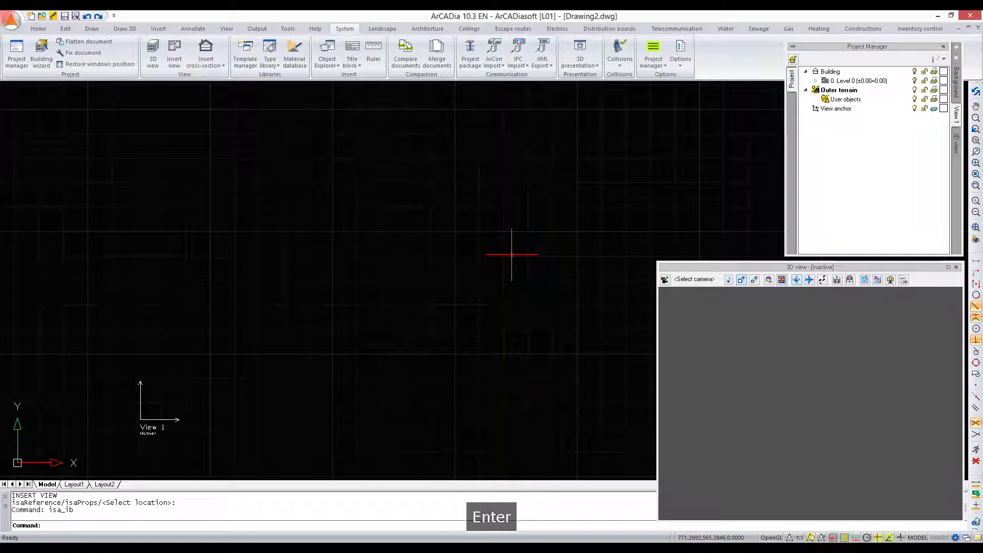
{"action": "left_click", "coordinate": [799, 83]}
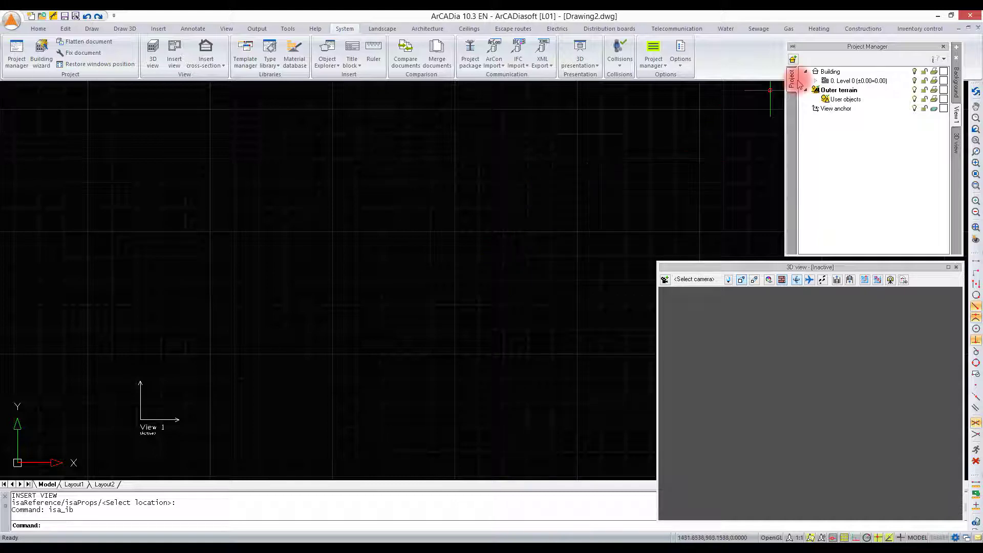
{"action": "left_click", "coordinate": [825, 81]}
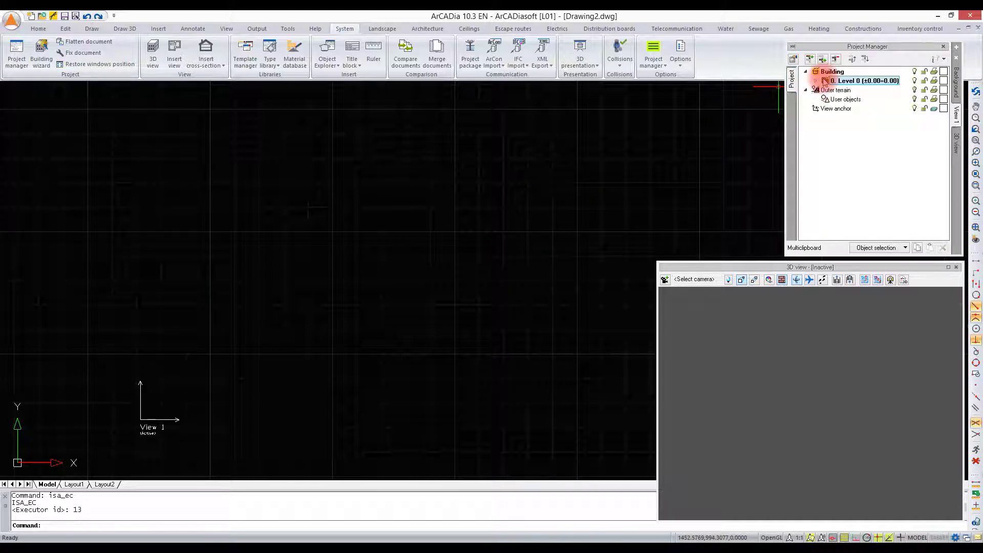
Step: Review Level 0's overall height, absolute and relative base height, and cut height for projection in the level properties
{"action": "left_click", "coordinate": [793, 60]}
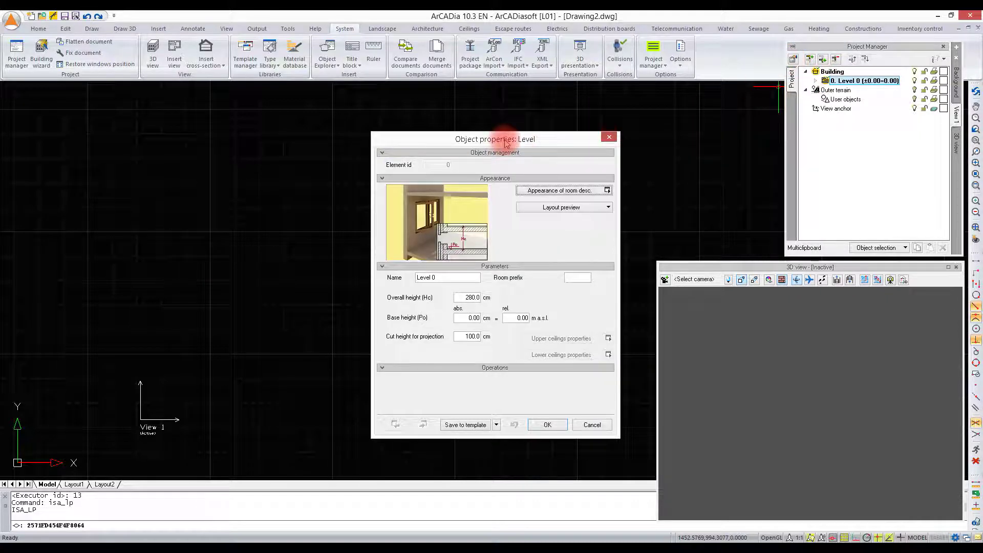
{"action": "left_click_drag", "start_coordinate": [501, 136], "coordinate": [507, 120]}
{"action": "left_click_drag", "start_coordinate": [460, 275], "coordinate": [499, 276]}
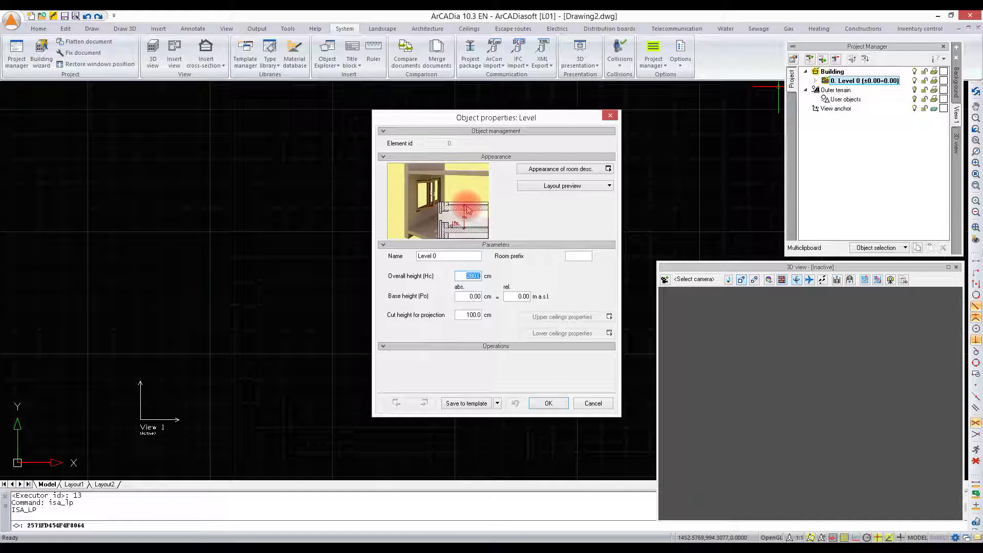
{"action": "left_click", "coordinate": [475, 296]}
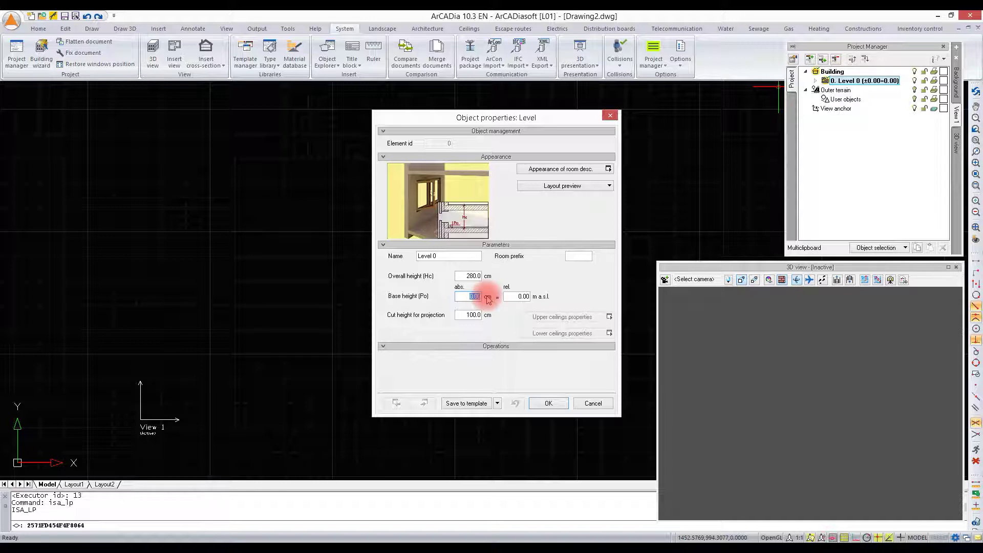
{"action": "double_click", "coordinate": [522, 297]}
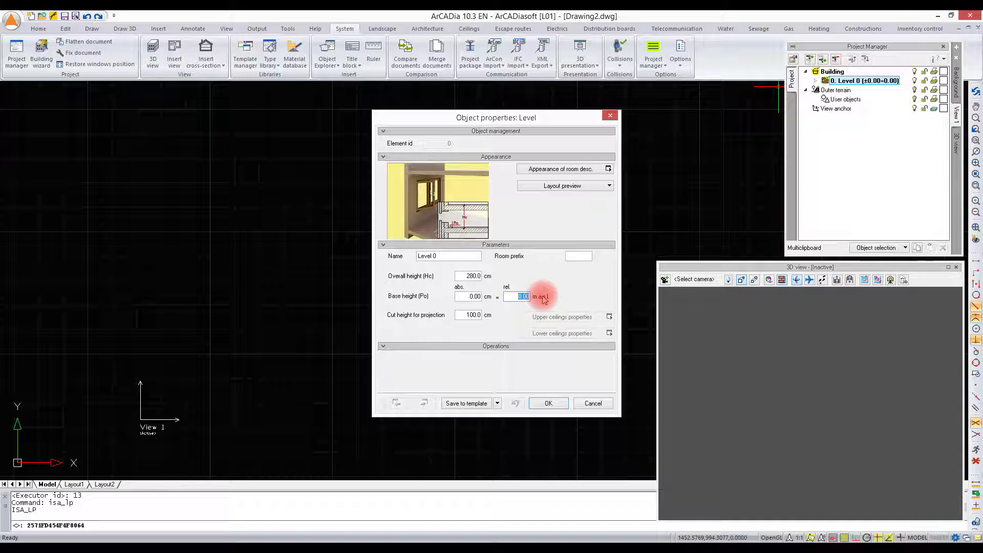
{"action": "left_click", "coordinate": [518, 297]}
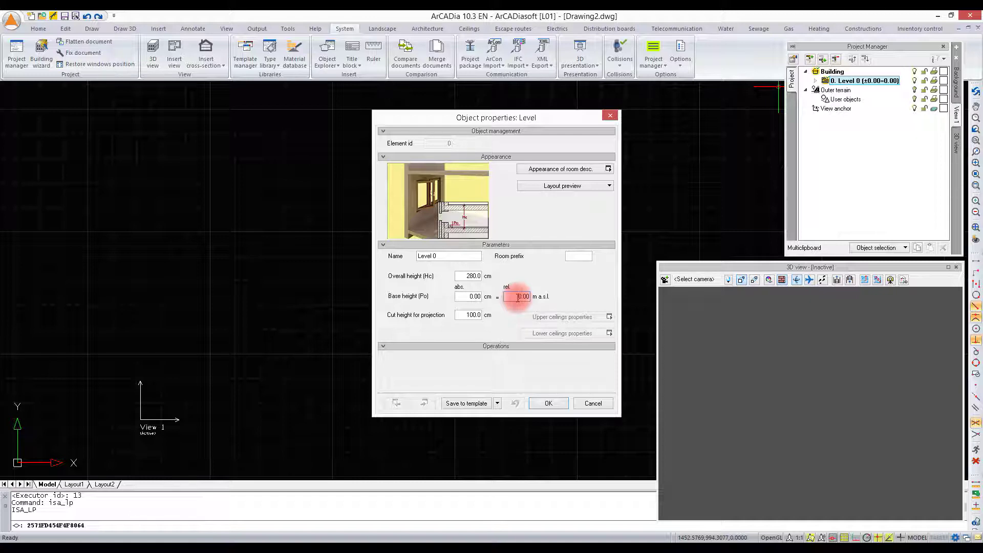
{"action": "left_click", "coordinate": [465, 314]}
{"action": "left_click_drag", "start_coordinate": [465, 314], "coordinate": [496, 336]}
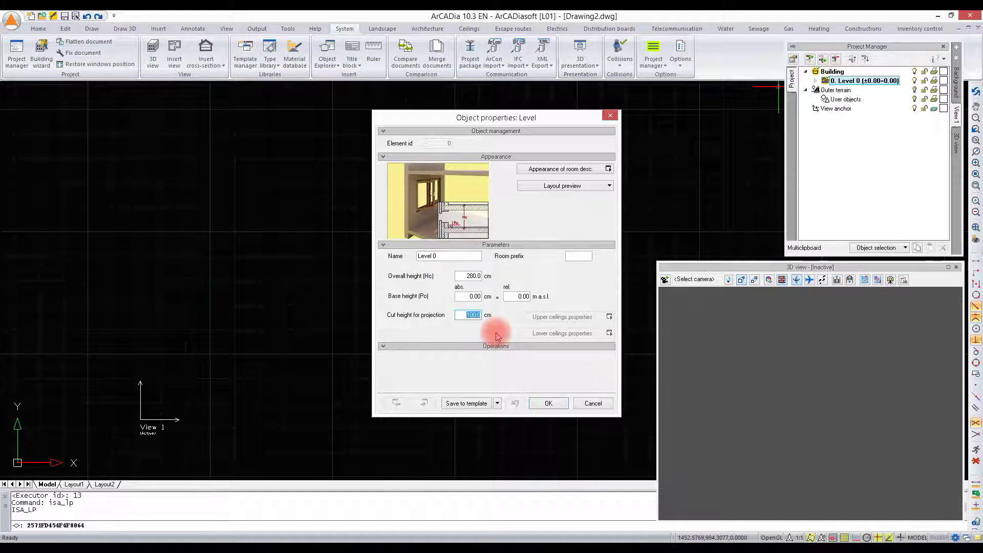
{"action": "left_click", "coordinate": [557, 411]}
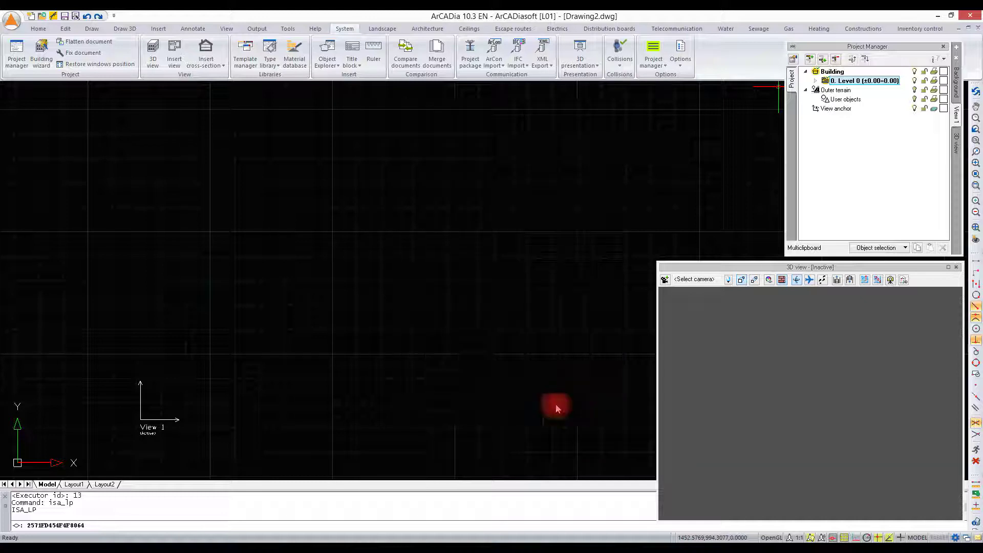
Step: Switch to the ArCADia-SYSTEM Sample 1 drawing and examine its level 0 floor plan and the 3D model of the house
{"action": "left_click", "coordinate": [965, 536]}
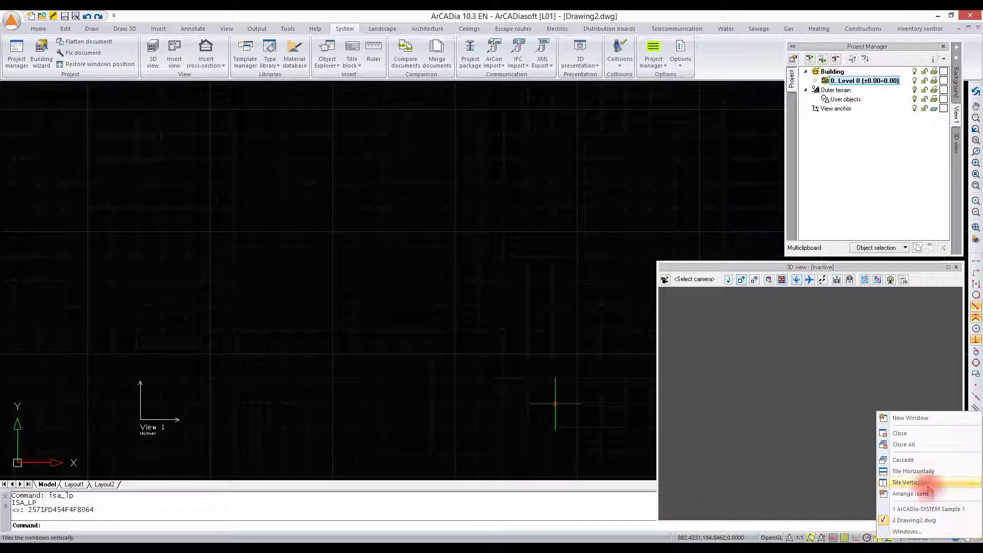
{"action": "left_click", "coordinate": [911, 494]}
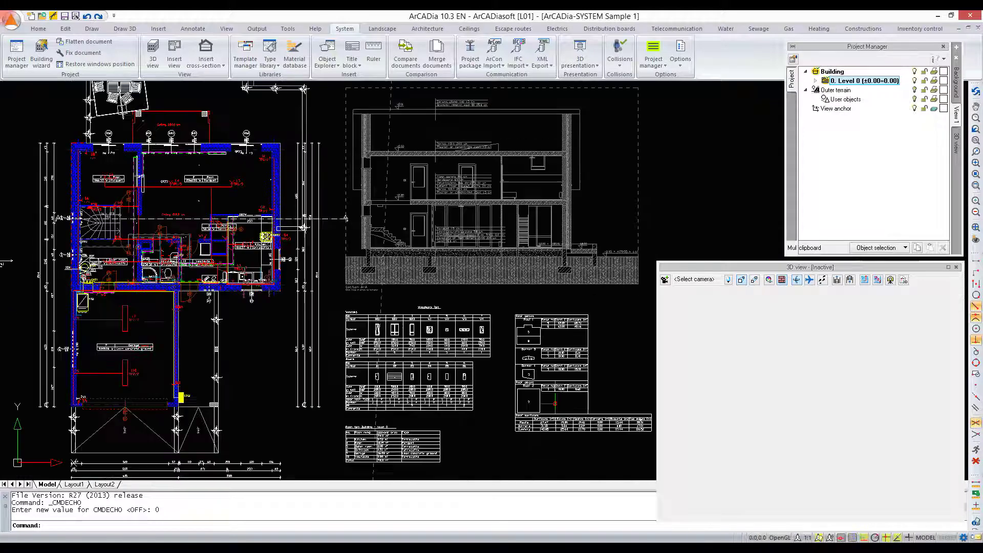
{"action": "scroll", "coordinate": [68, 263], "scroll_direction": "up", "scroll_amount": 3}
{"action": "scroll", "coordinate": [68, 263], "scroll_direction": "up", "scroll_amount": 2}
{"action": "middle_click_drag", "start_coordinate": [69, 263], "coordinate": [225, 287]}
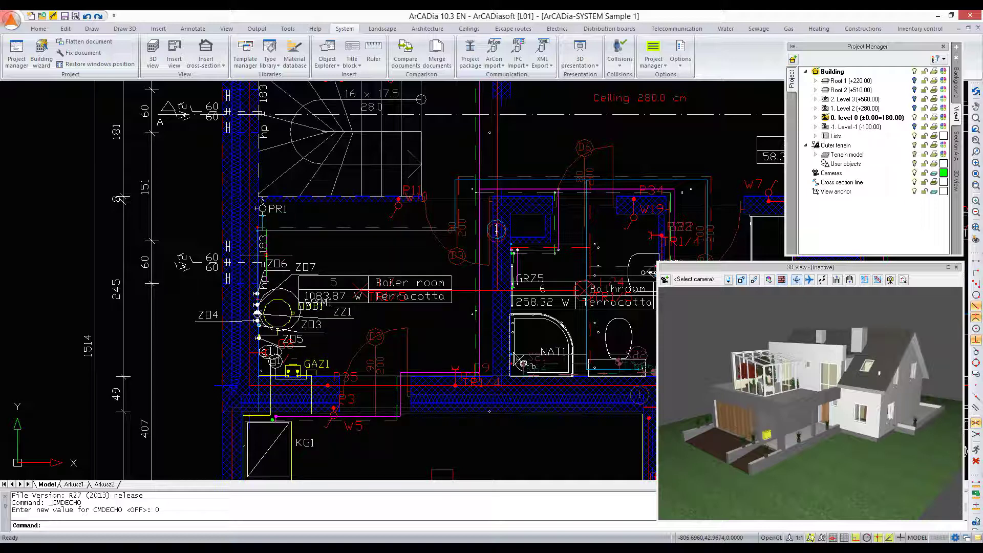
{"action": "left_click_drag", "start_coordinate": [747, 414], "coordinate": [792, 404]}
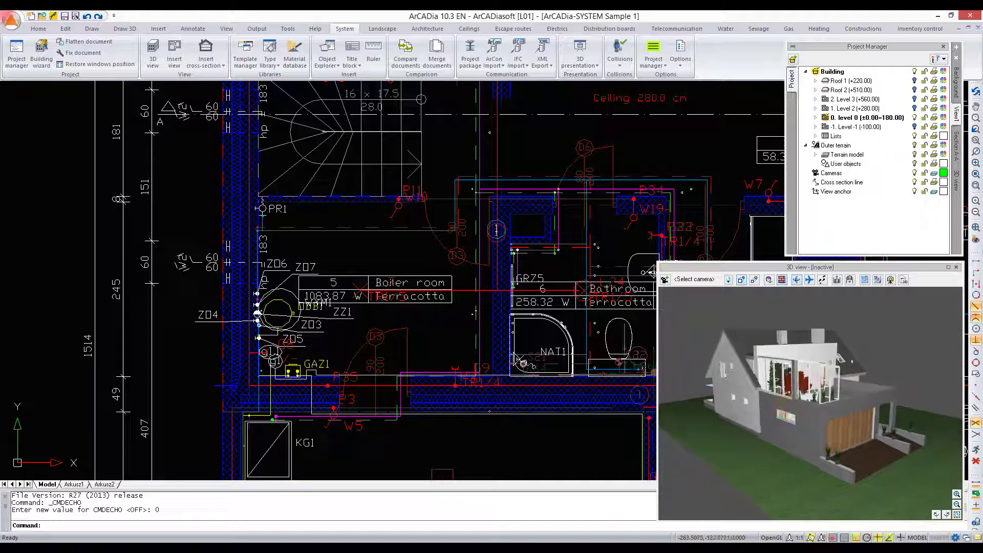
{"action": "scroll", "coordinate": [199, 297], "scroll_direction": "down", "scroll_amount": 2}
{"action": "scroll", "coordinate": [199, 297], "scroll_direction": "down", "scroll_amount": 3}
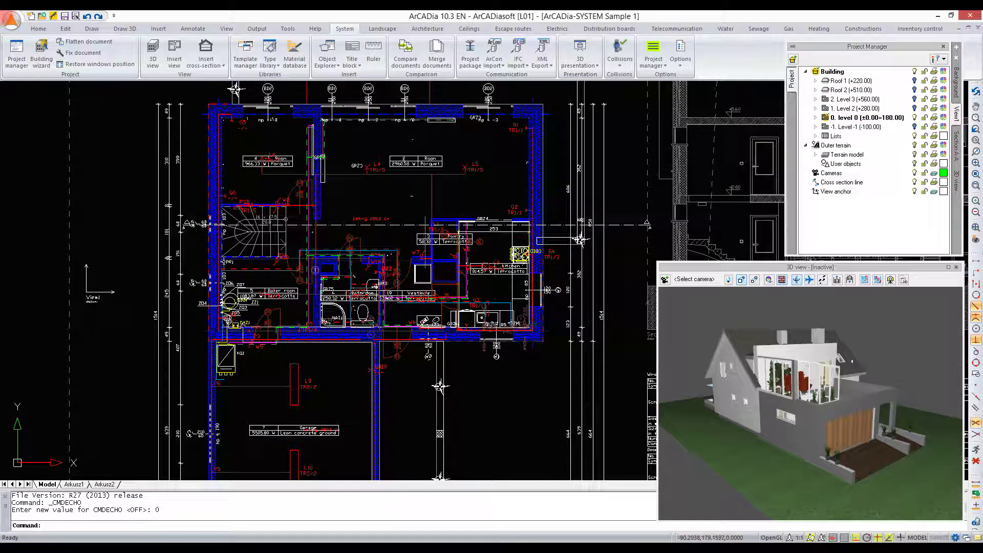
{"action": "scroll", "coordinate": [426, 244], "scroll_direction": "down", "scroll_amount": 3}
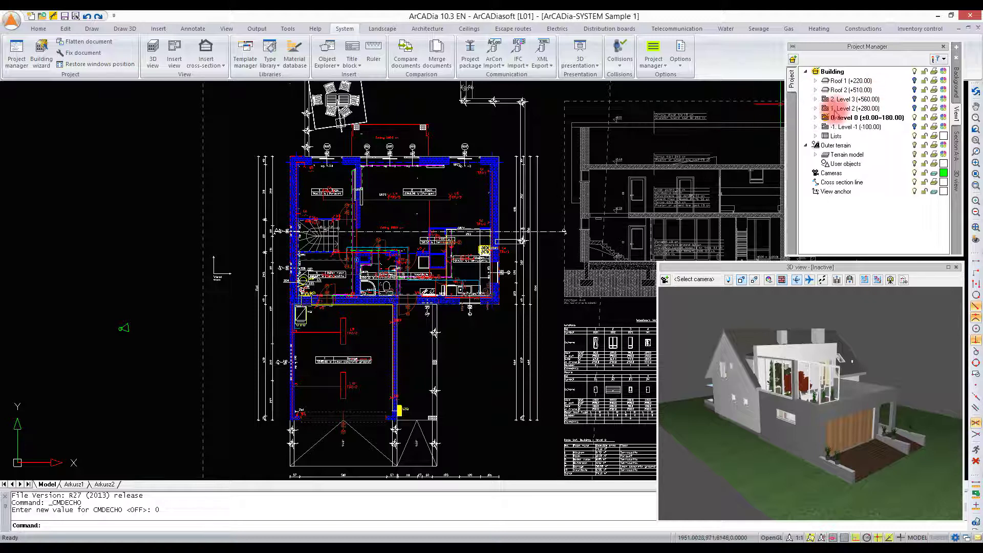
Step: Show Level 2 (+280.00) in the plan, make it the active level, and hide level 0
{"action": "left_click", "coordinate": [916, 108]}
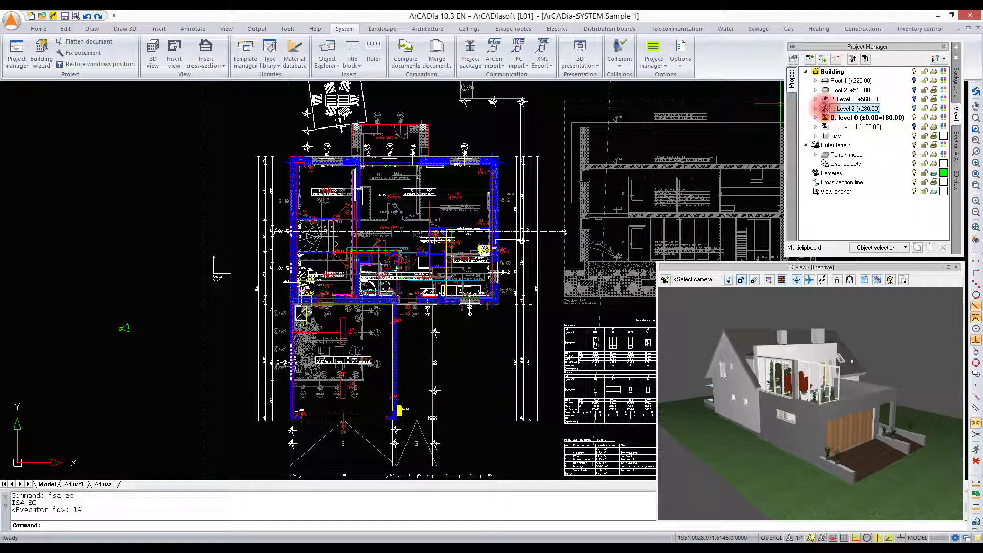
{"action": "double_click", "coordinate": [826, 108]}
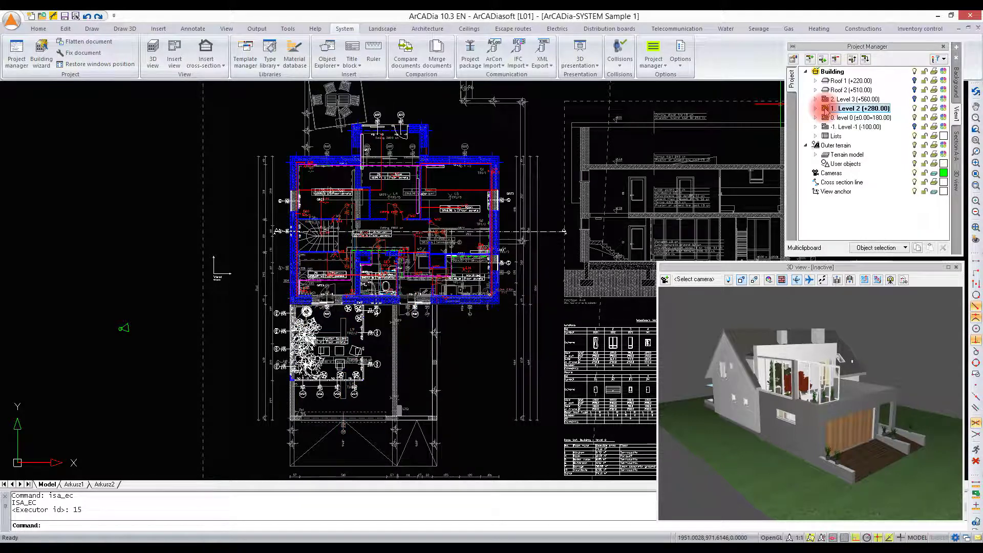
{"action": "left_click", "coordinate": [915, 118]}
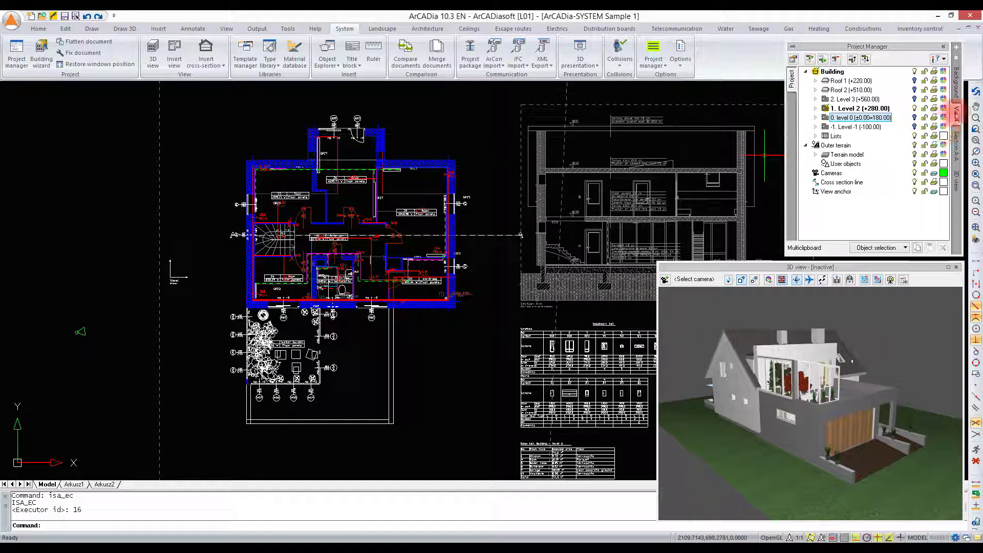
{"action": "left_click", "coordinate": [957, 48]}
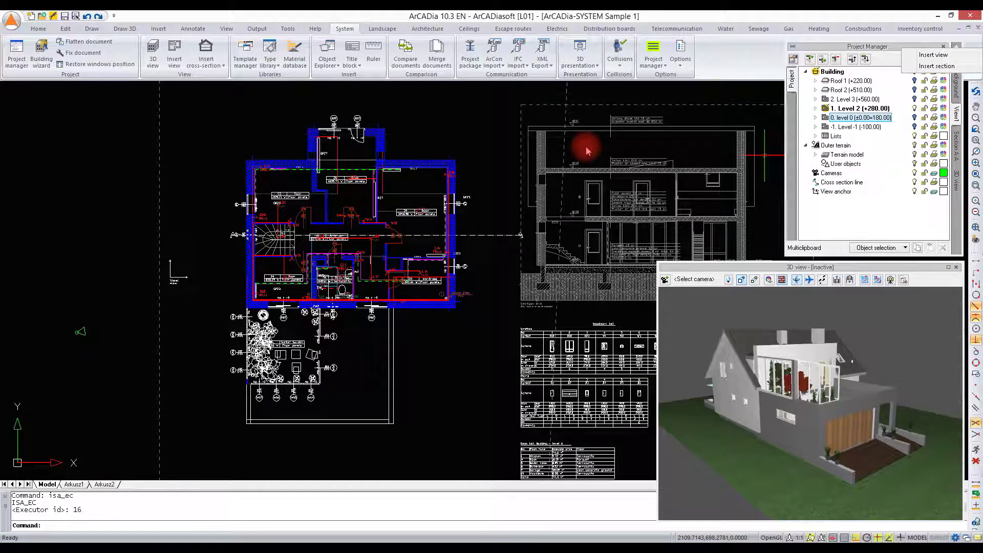
{"action": "left_click", "coordinate": [588, 152]}
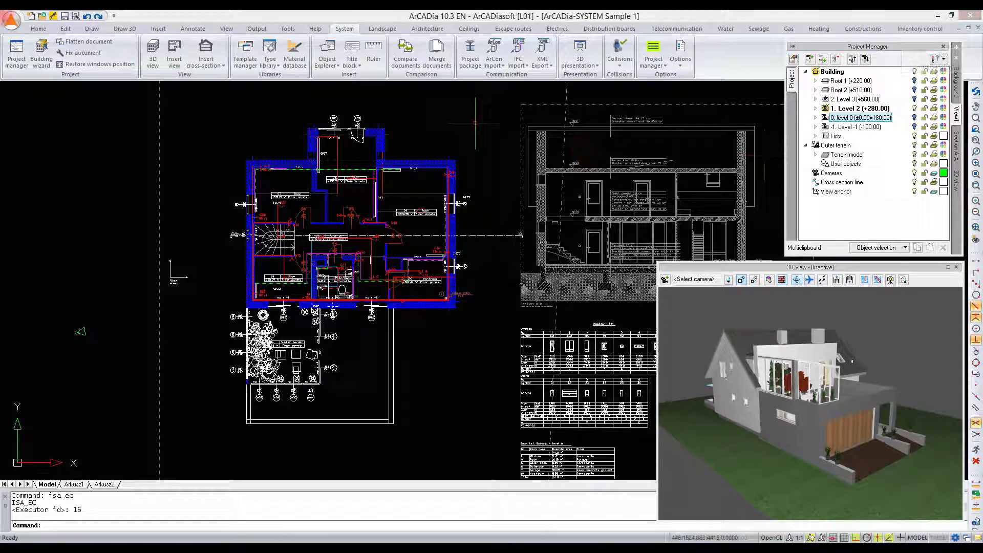
Step: Select the Building element in the project tree
{"action": "left_click", "coordinate": [824, 73]}
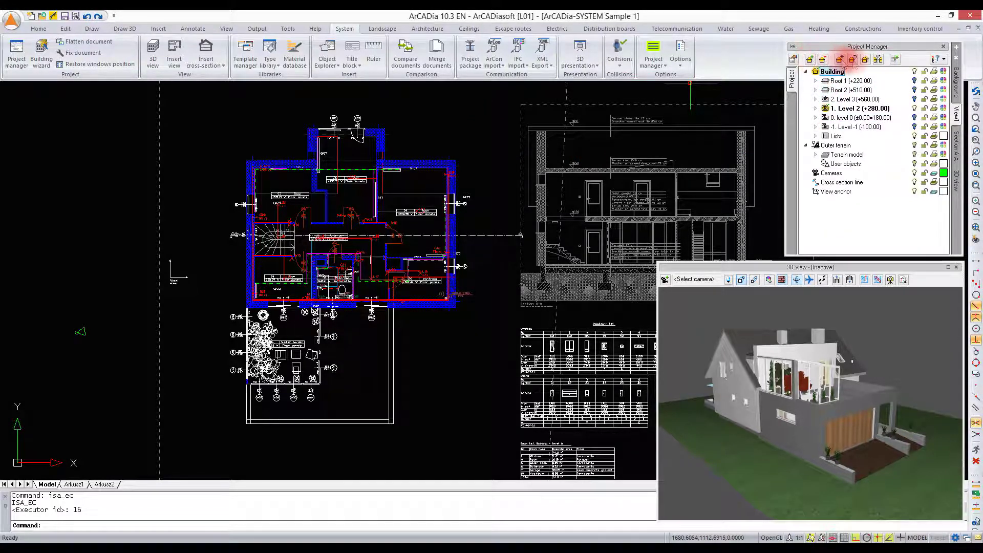